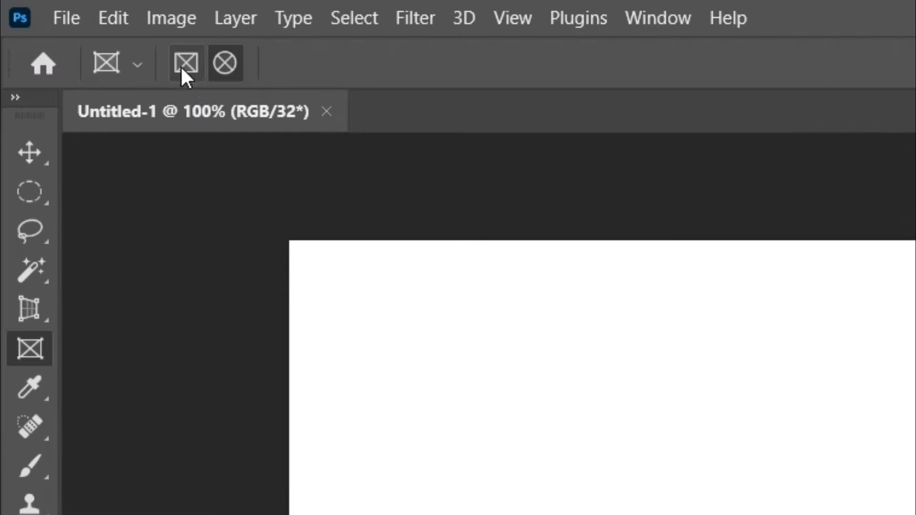
Draw a tall rectangular frame near the canvas's upper left, widen it, and place the portrait photo pexels-imustbedead-10907880 in it
{"action": "left_click", "coordinate": [73, 25]}
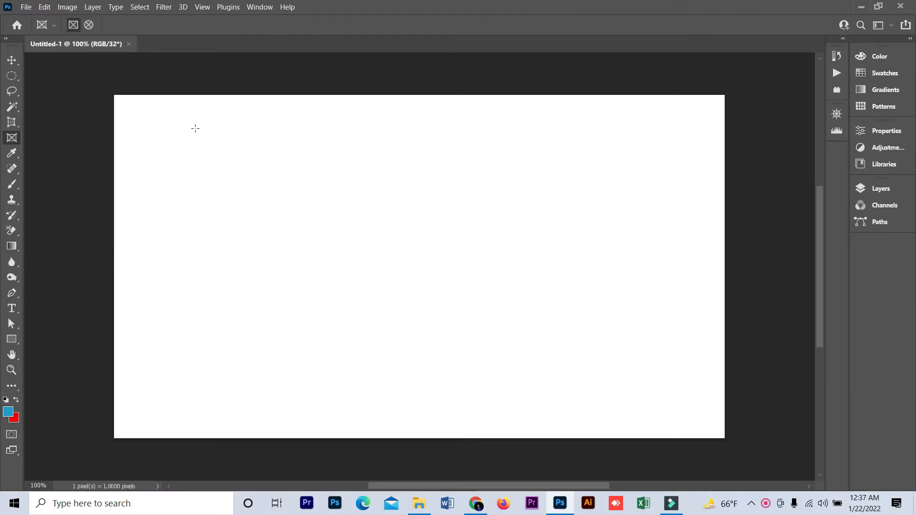
{"action": "left_click_drag", "start_coordinate": [189, 121], "coordinate": [281, 296]}
{"action": "left_click_drag", "start_coordinate": [282, 209], "coordinate": [320, 209]}
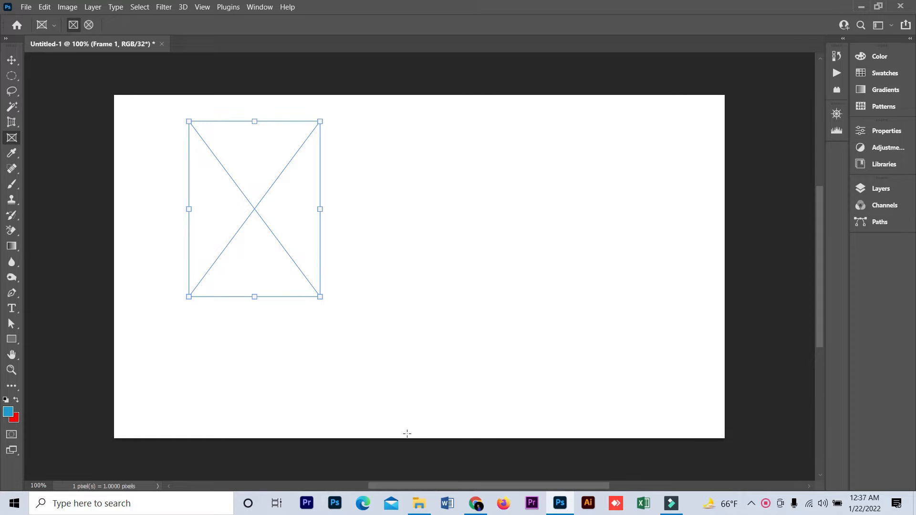
{"action": "left_click_drag", "start_coordinate": [437, 499], "coordinate": [261, 204]}
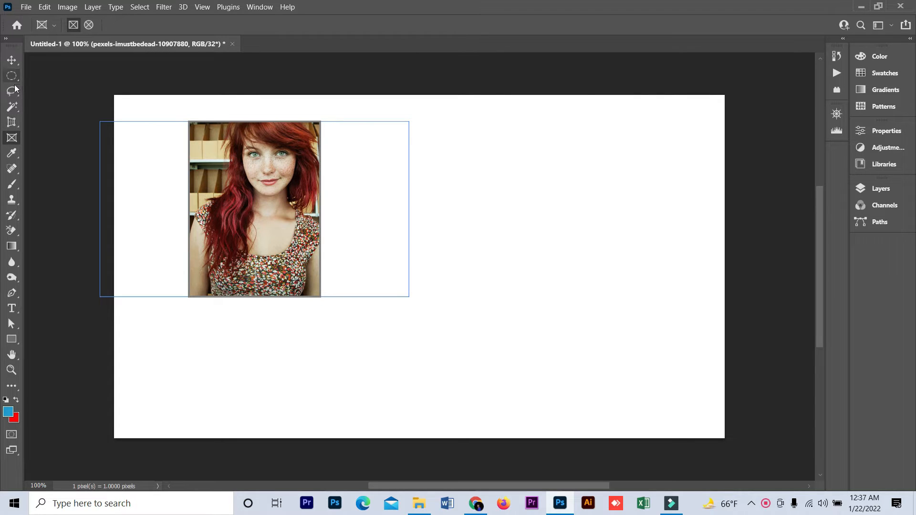
Add a smaller rectangular frame beside the first photo and fill it with pexels-imustbedead-10907880 from Downloads
{"action": "left_click", "coordinate": [12, 137]}
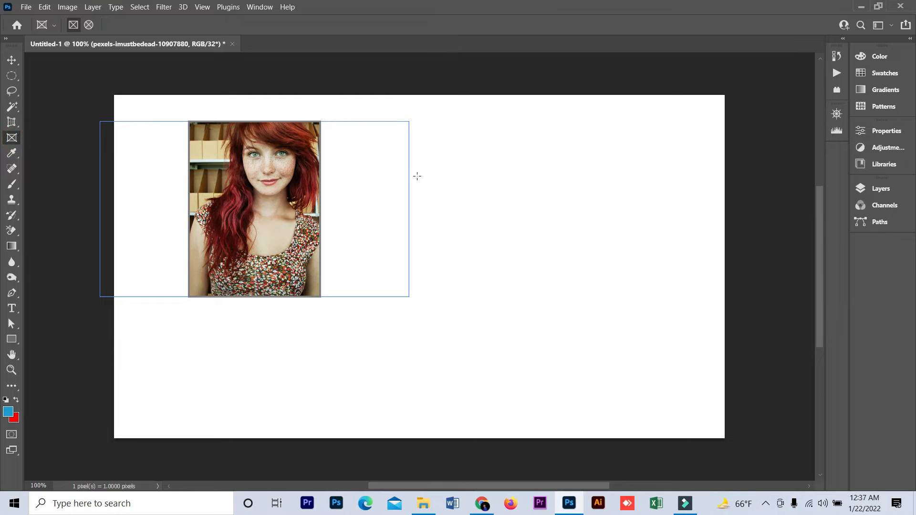
{"action": "left_click_drag", "start_coordinate": [420, 127], "coordinate": [513, 200]}
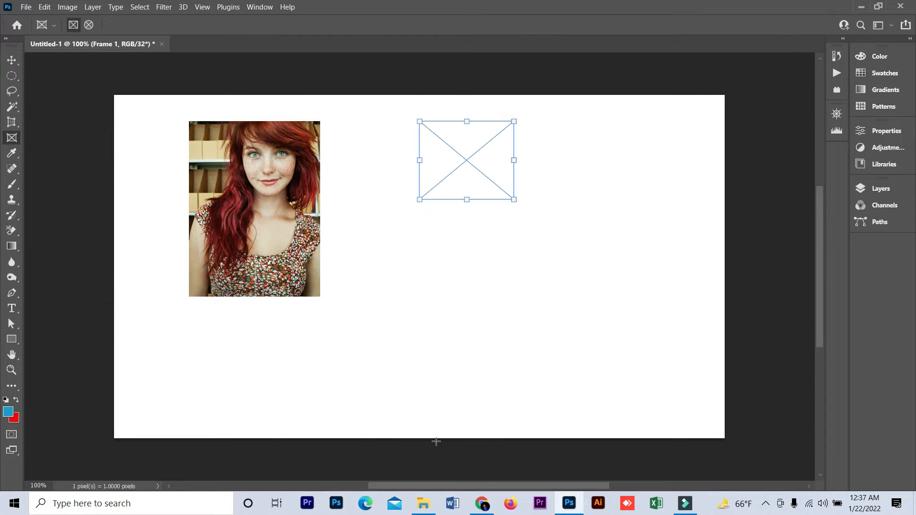
{"action": "left_click", "coordinate": [423, 503]}
{"action": "left_click_drag", "start_coordinate": [750, 234], "coordinate": [443, 146]}
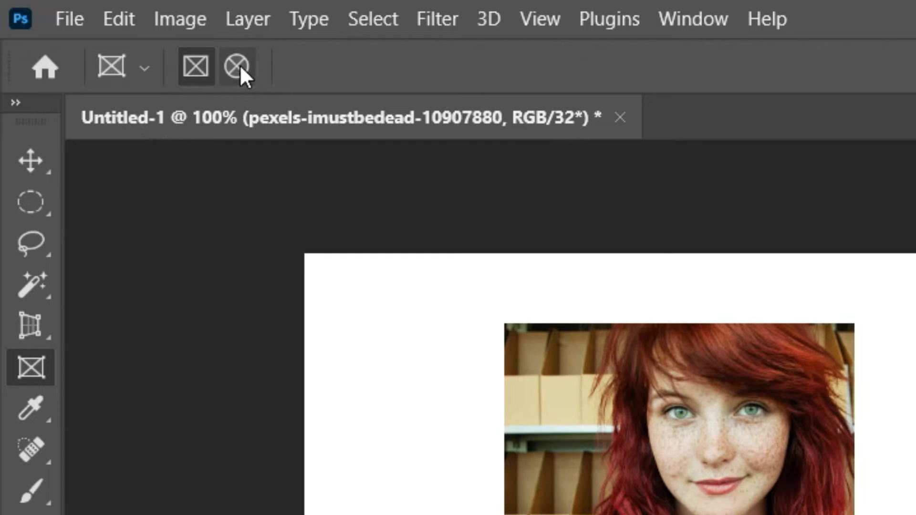
Draw an elliptical frame below the small photo and fill it with pexels-imustbedead-10907880 from Downloads
{"action": "left_click", "coordinate": [88, 25]}
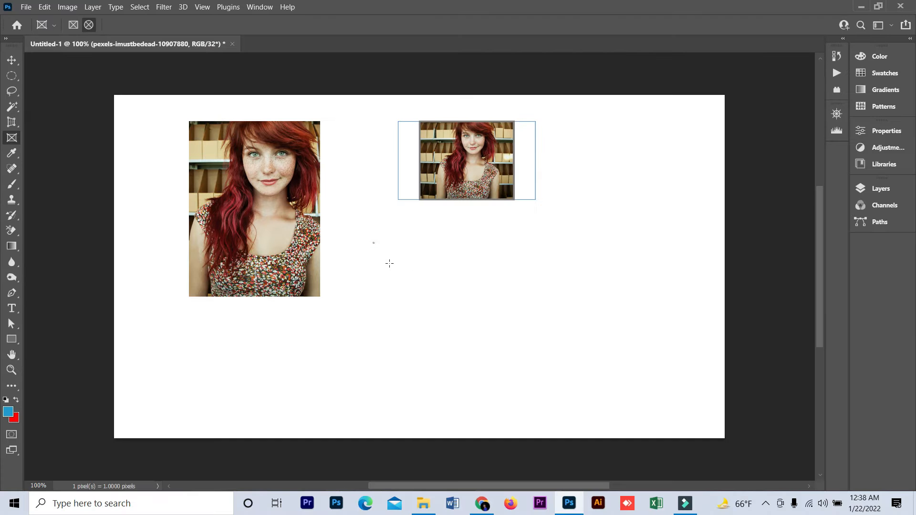
{"action": "left_click_drag", "start_coordinate": [373, 243], "coordinate": [490, 370]}
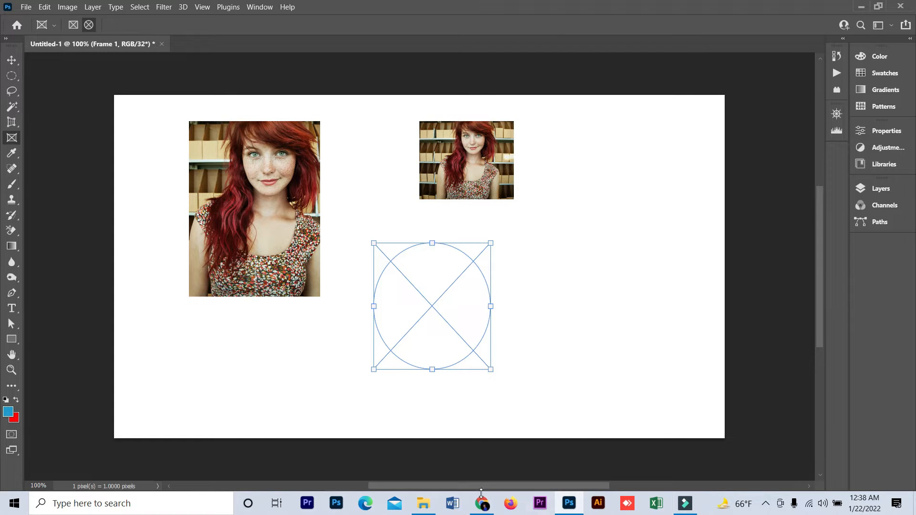
{"action": "left_click", "coordinate": [423, 503]}
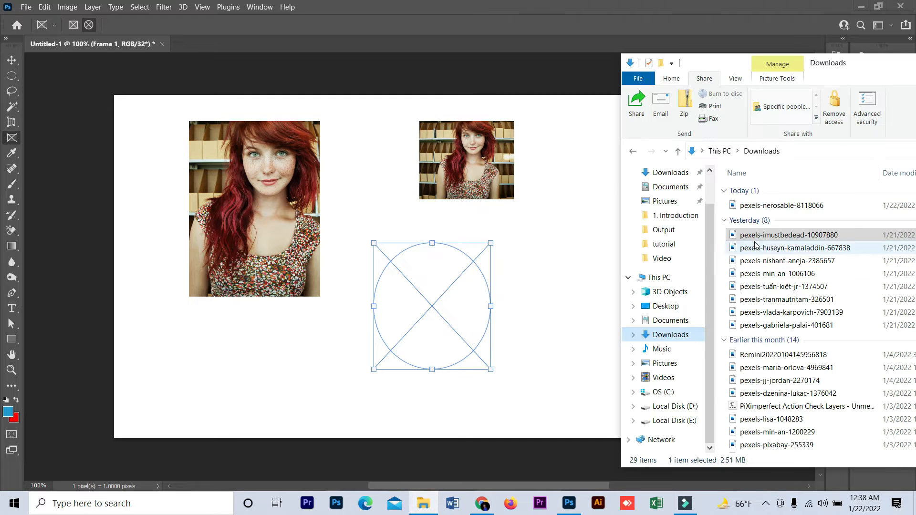
{"action": "left_click_drag", "start_coordinate": [757, 235], "coordinate": [422, 301]}
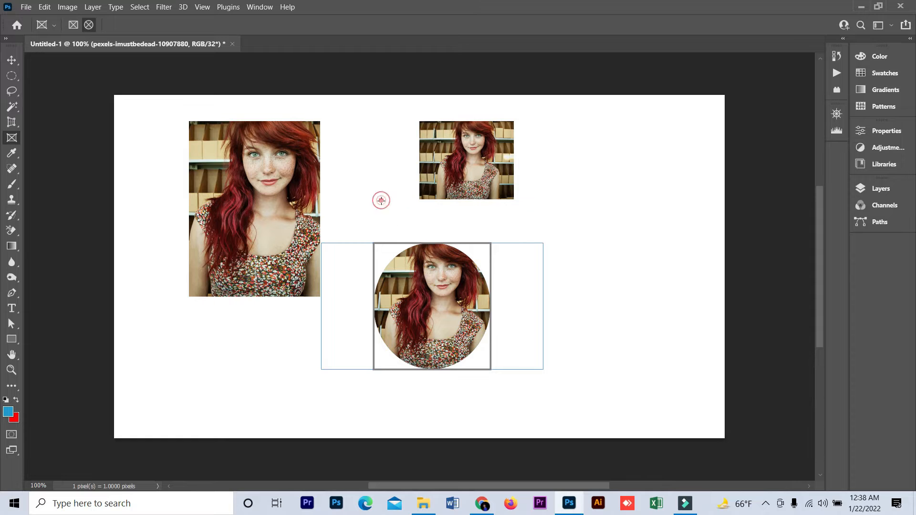
Move the elliptical framed photo so that it sits centred beneath the small rectangular photo
{"action": "left_click", "coordinate": [11, 59]}
{"action": "left_click", "coordinate": [591, 295]}
{"action": "left_click", "coordinate": [445, 279]}
{"action": "left_click_drag", "start_coordinate": [451, 327], "coordinate": [360, 229]}
{"action": "left_click_drag", "start_coordinate": [392, 201], "coordinate": [499, 312]}
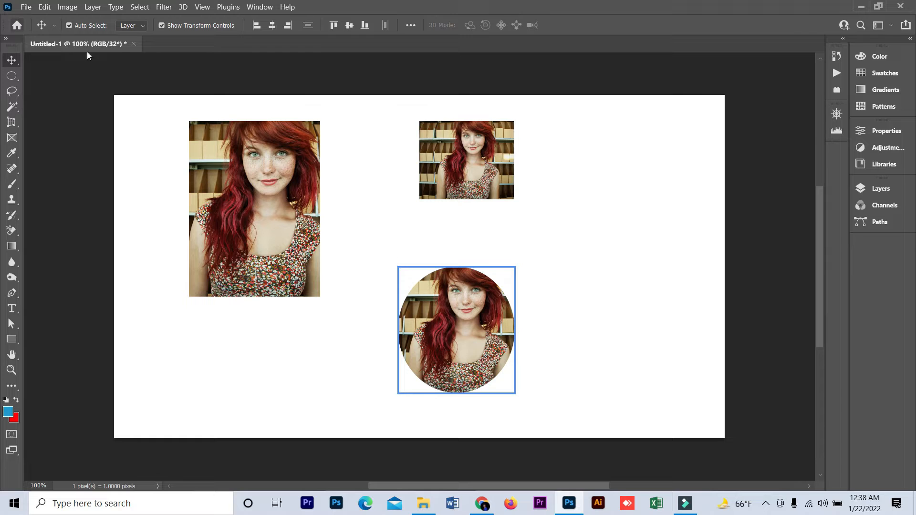
Shrink the elliptical frame around the portrait by raising its lower edge and narrowing it from the left
{"action": "left_click", "coordinate": [520, 361]}
{"action": "left_click_drag", "start_coordinate": [515, 394], "coordinate": [449, 353]}
{"action": "left_click_drag", "start_coordinate": [447, 310], "coordinate": [513, 310]}
{"action": "mouse_move", "coordinate": [453, 268]}
{"action": "left_mouse_down"}
{"action": "mouse_move", "coordinate": [451, 227]}
{"action": "mouse_move", "coordinate": [456, 267]}
{"action": "left_mouse_up"}
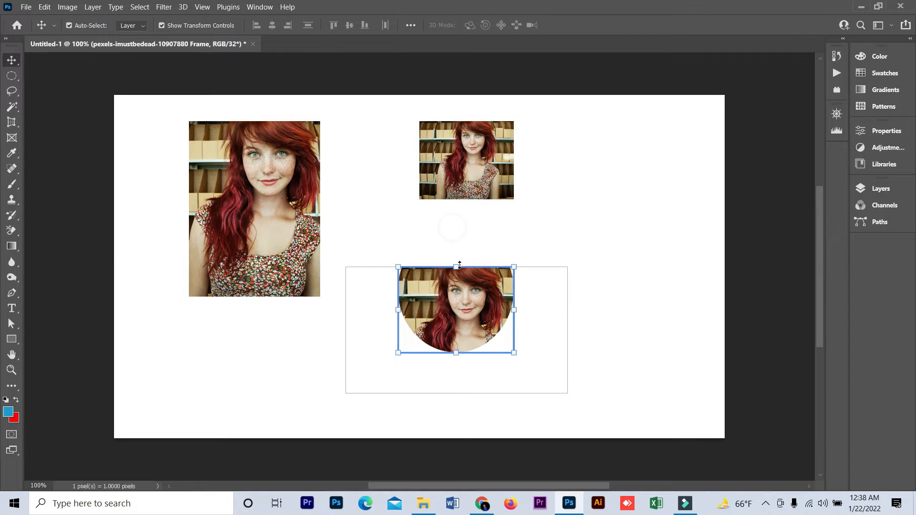
{"action": "left_click_drag", "start_coordinate": [402, 311], "coordinate": [462, 303]}
Scale the photo inside the elliptical frame down slightly to 1.77% and apply the transformation
{"action": "left_click", "coordinate": [460, 307]}
{"action": "left_click_drag", "start_coordinate": [565, 329], "coordinate": [561, 330]}
{"action": "left_click", "coordinate": [639, 322]}
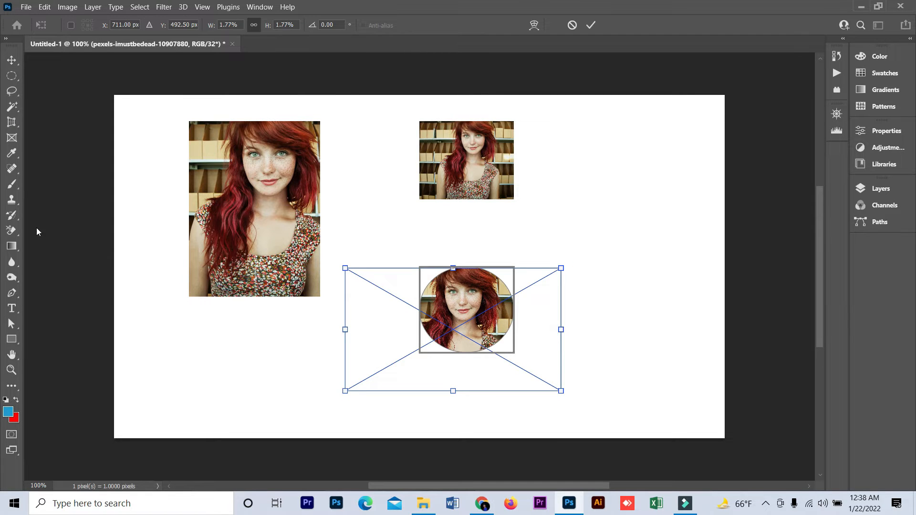
{"action": "left_click", "coordinate": [593, 27]}
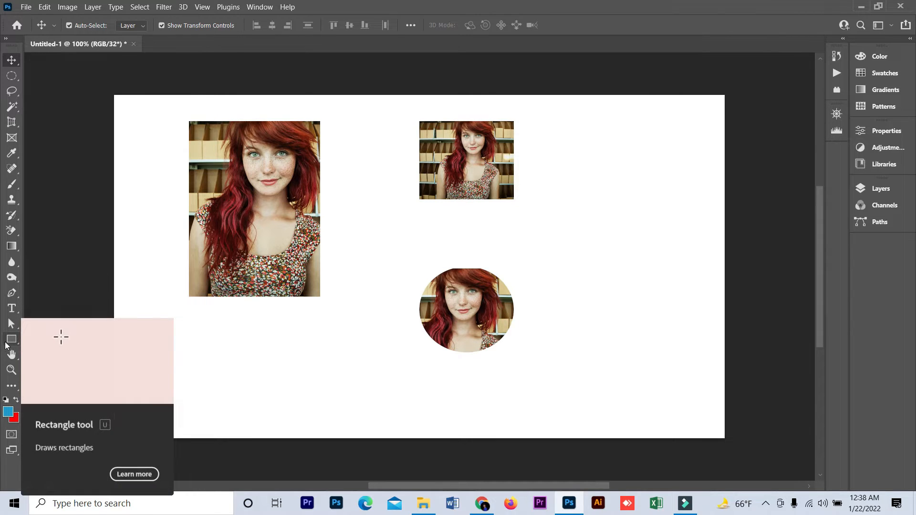
Draw a nine-sided blue polygon with a black stroke, about 321 × 313 px, beside the elliptical photo
{"action": "left_click", "coordinate": [12, 339]}
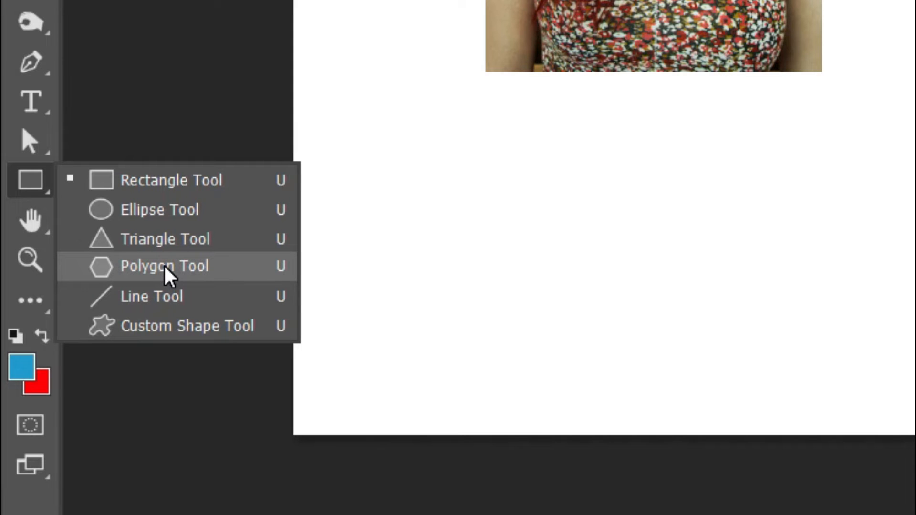
{"action": "left_click", "coordinate": [164, 264]}
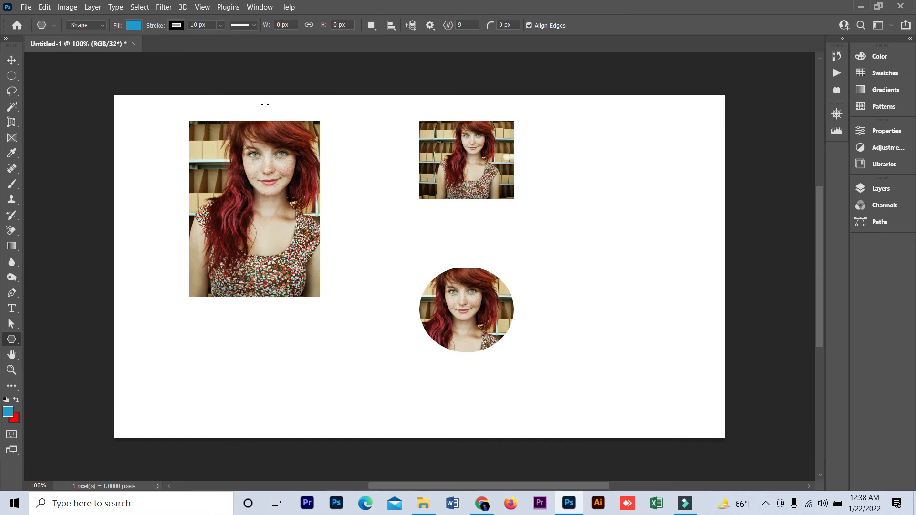
{"action": "left_click", "coordinate": [469, 27]}
{"action": "left_click_drag", "start_coordinate": [570, 231], "coordinate": [706, 359]}
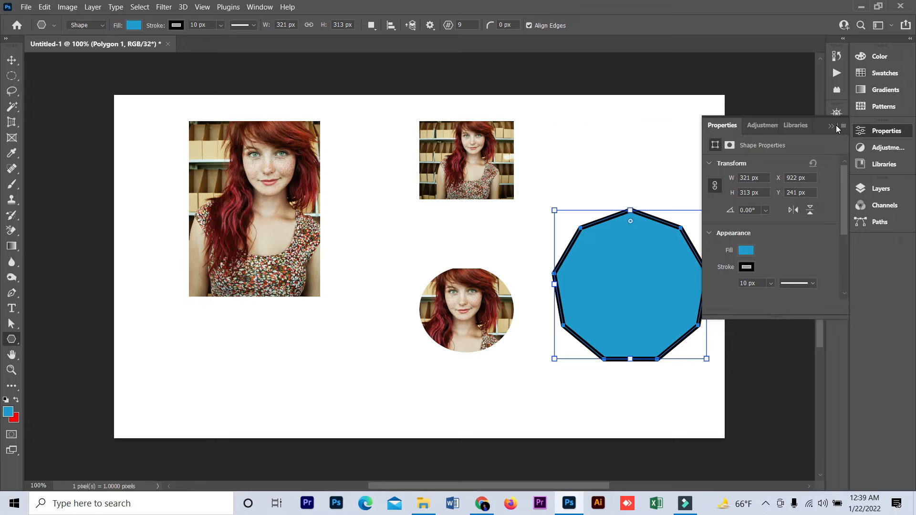
Convert the polygon shape layer to a frame, keeping the suggested name and size
{"action": "left_click", "coordinate": [882, 190]}
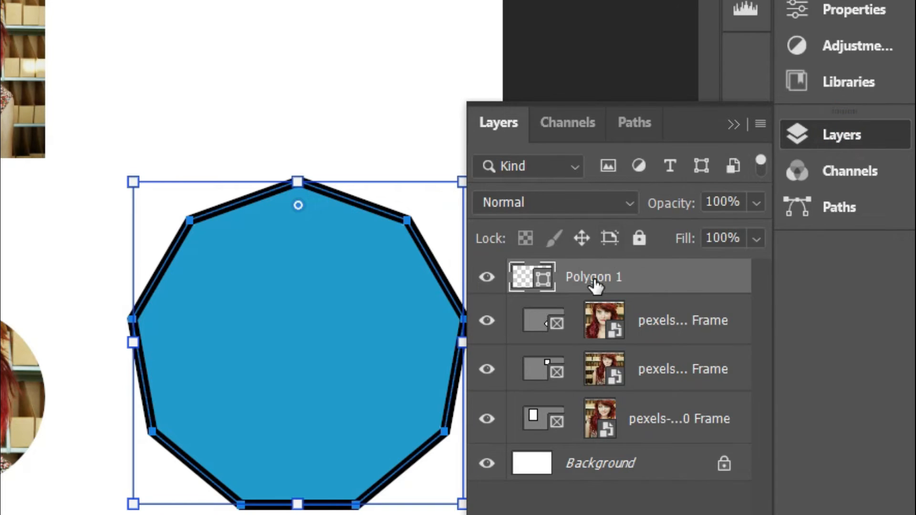
{"action": "left_click", "coordinate": [595, 279]}
{"action": "right_click", "coordinate": [765, 256]}
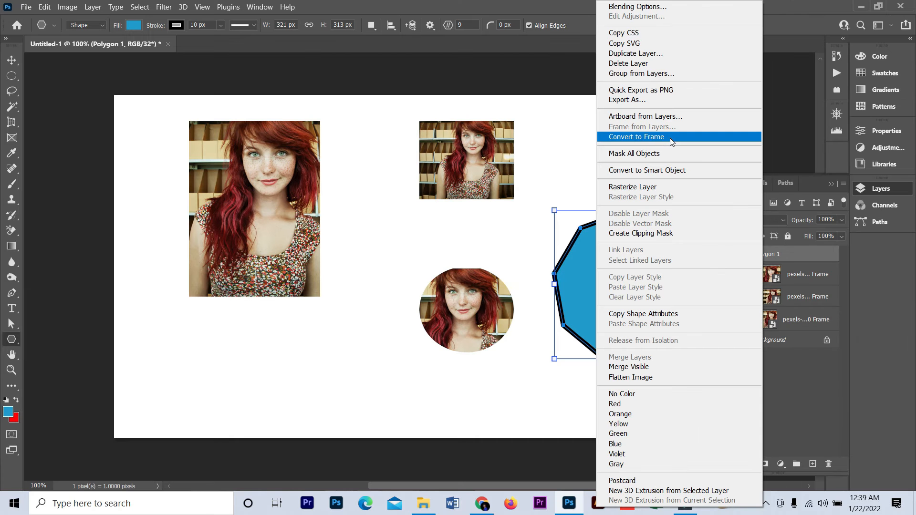
{"action": "left_click", "coordinate": [403, 208]}
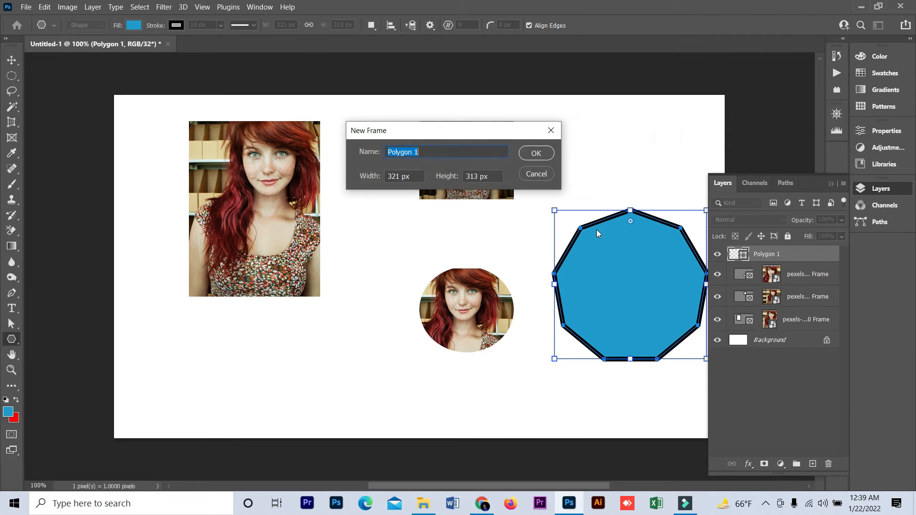
{"action": "left_click", "coordinate": [535, 153]}
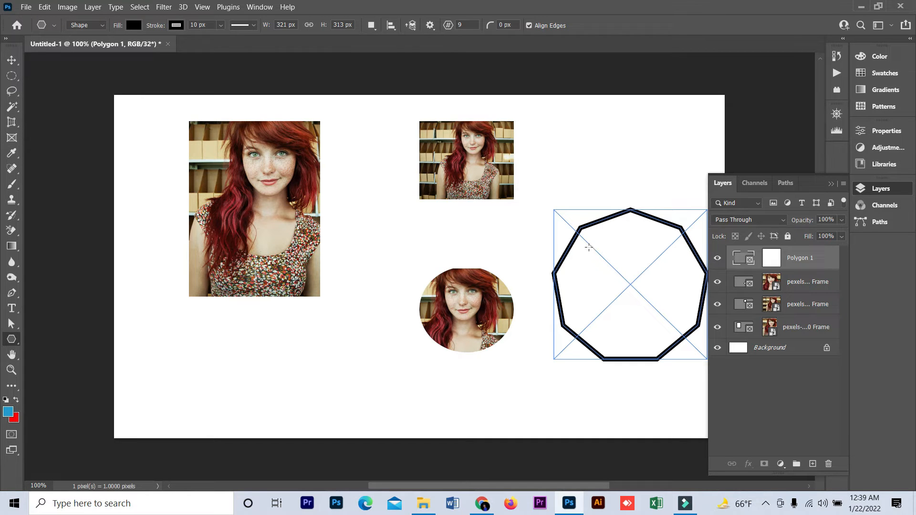
Place pexels-imustbedead-10907880 from Downloads inside the nine-sided polygon frame
{"action": "left_click", "coordinate": [423, 503]}
{"action": "left_click", "coordinate": [778, 241]}
{"action": "left_click_drag", "start_coordinate": [774, 238], "coordinate": [594, 274]}
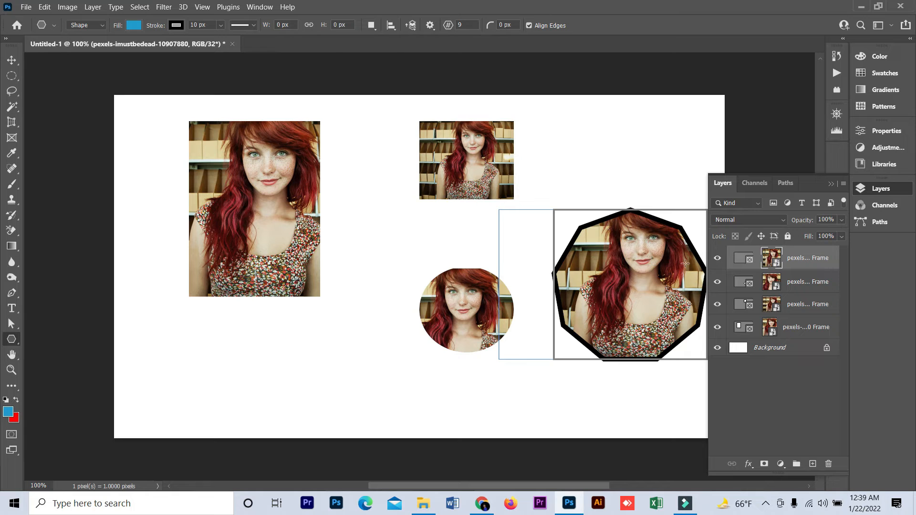
Draw a custom tiger shape about 98 × 113 px below the large portrait photo
{"action": "right_click", "coordinate": [13, 342]}
{"action": "left_click", "coordinate": [178, 389]}
{"action": "left_click_drag", "start_coordinate": [184, 337], "coordinate": [242, 390]}
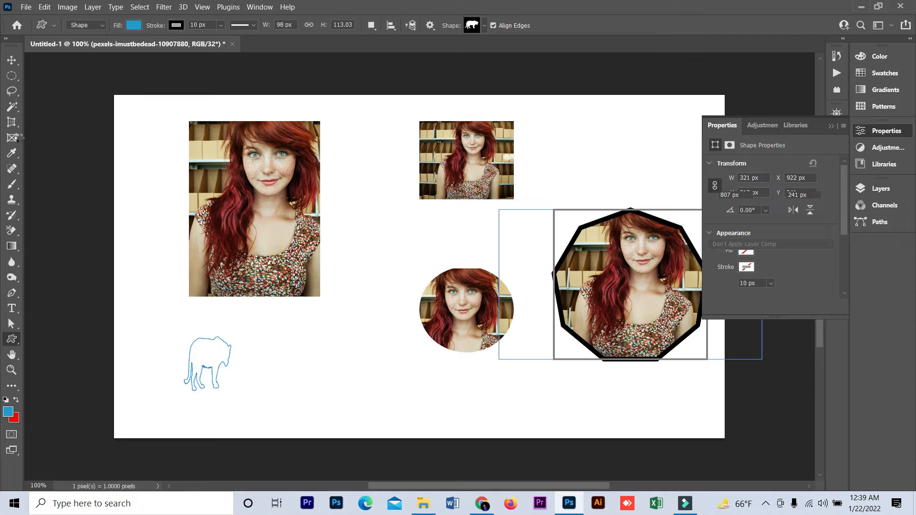
{"action": "left_click", "coordinate": [11, 75]}
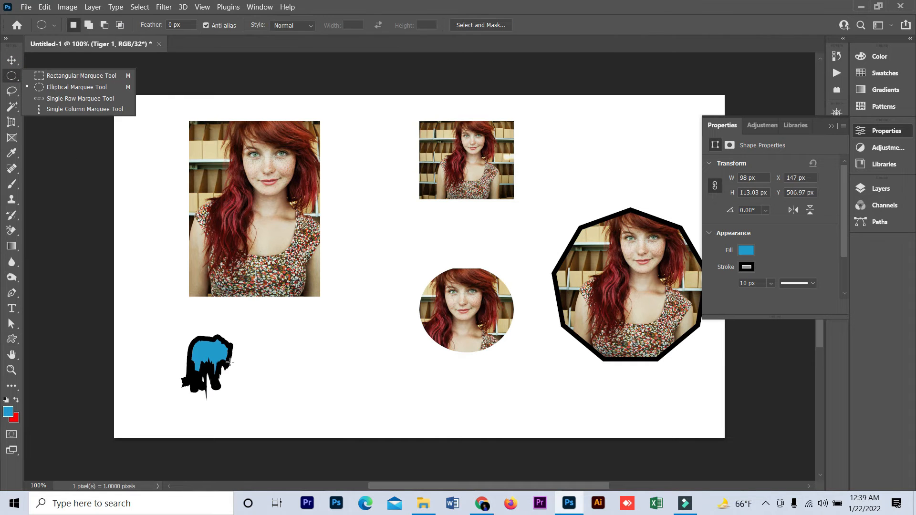
Enlarge the tiger shape to about 353%, move it up over the large portrait's lower part, and apply the transformation
{"action": "left_click", "coordinate": [12, 60]}
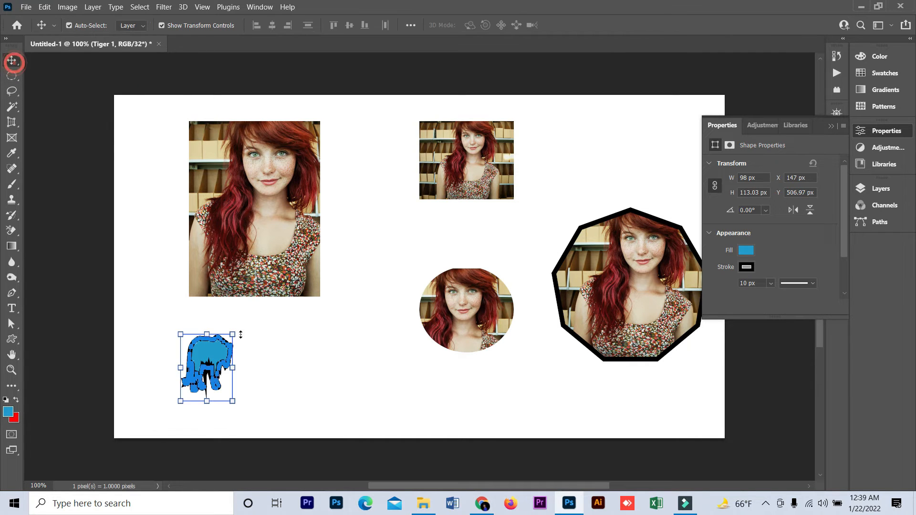
{"action": "left_click_drag", "start_coordinate": [232, 369], "coordinate": [366, 376]}
{"action": "left_click_drag", "start_coordinate": [279, 346], "coordinate": [293, 272]}
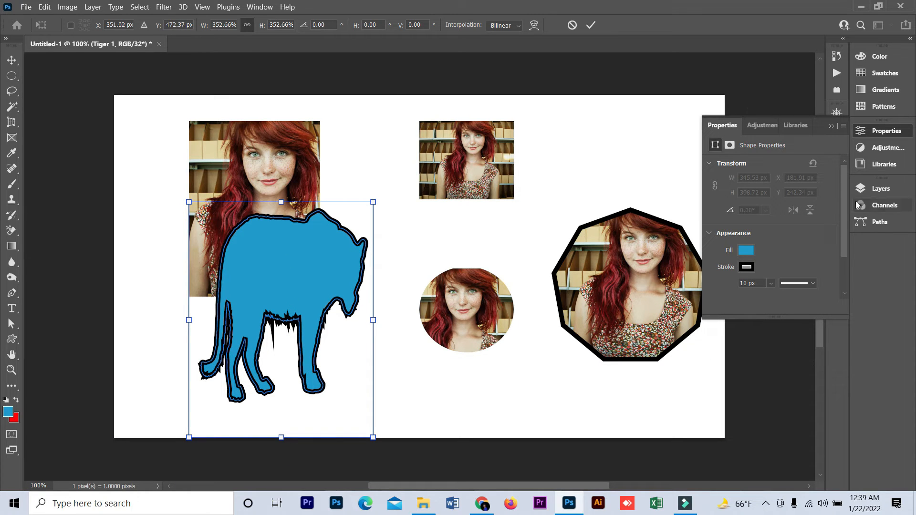
{"action": "left_click", "coordinate": [879, 188]}
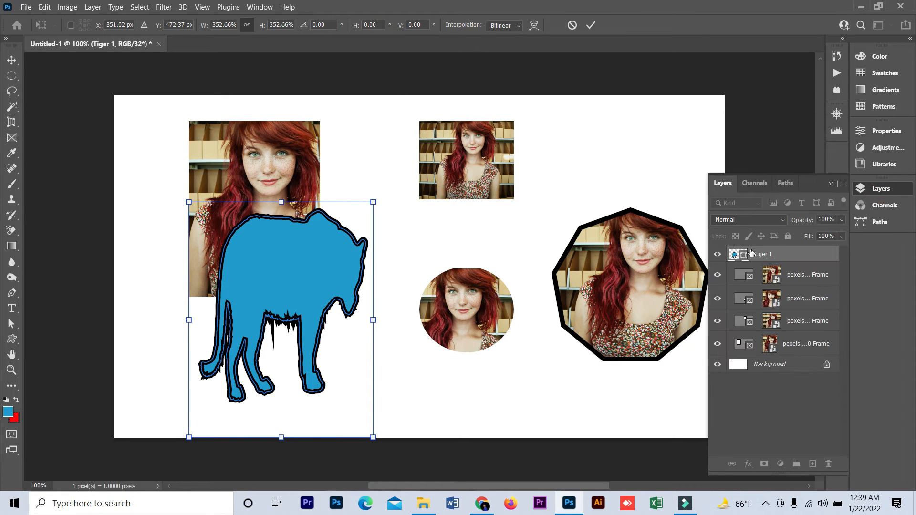
{"action": "key", "text": "Return"}
Convert the tiger shape layer to a frame and place a photo from Downloads inside it
{"action": "right_click", "coordinate": [753, 255]}
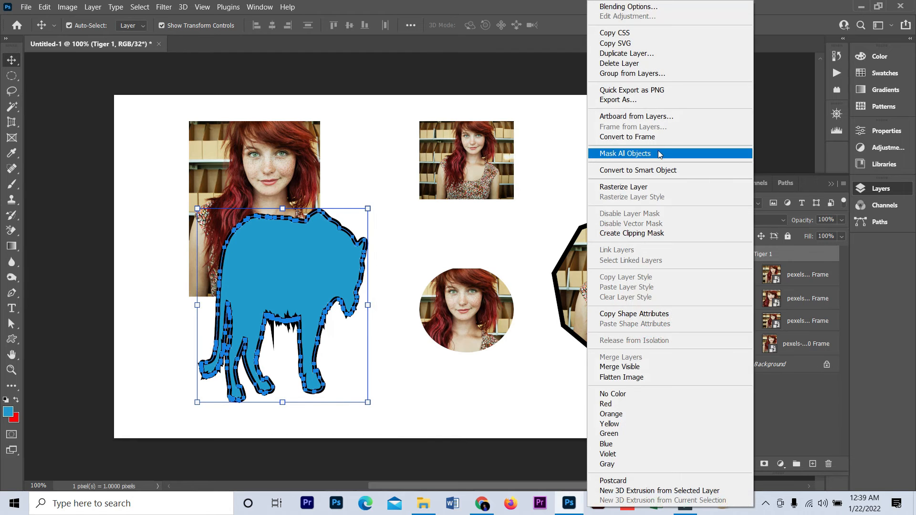
{"action": "left_click", "coordinate": [651, 139]}
{"action": "left_click", "coordinate": [544, 151]}
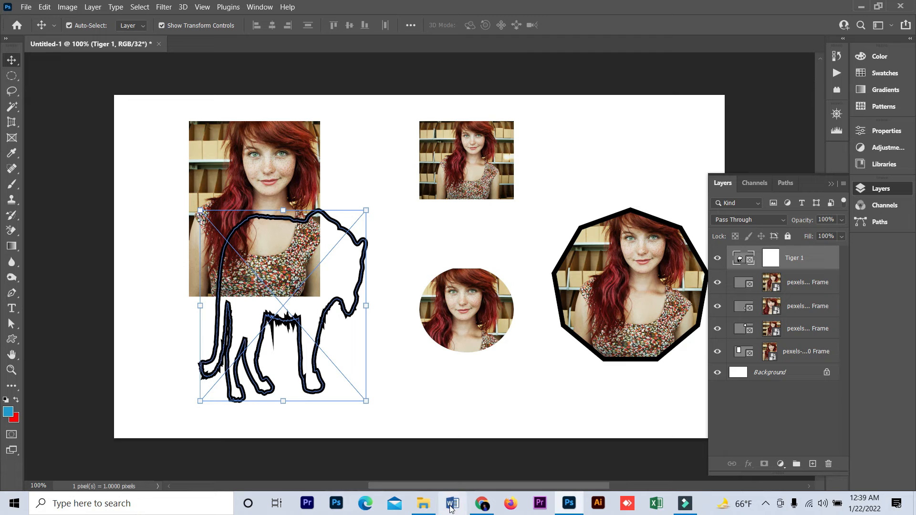
{"action": "left_click", "coordinate": [423, 503]}
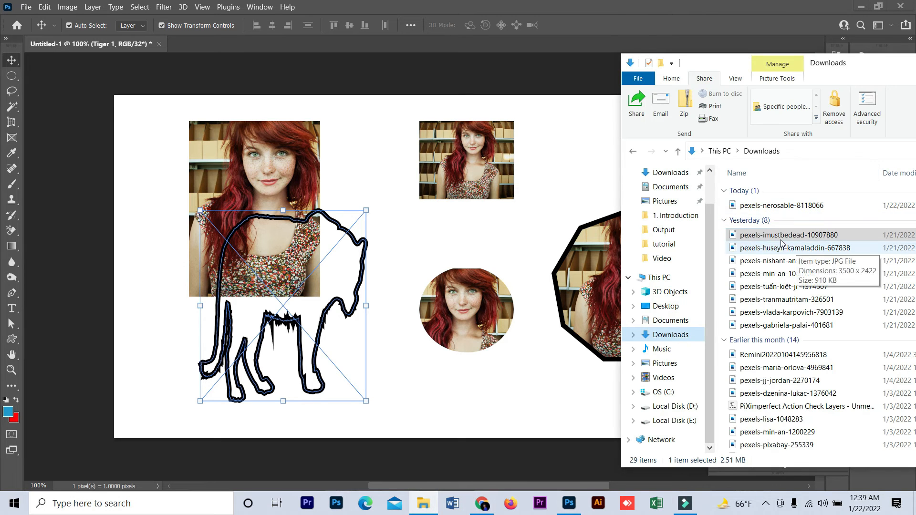
{"action": "left_click_drag", "start_coordinate": [764, 261], "coordinate": [319, 258]}
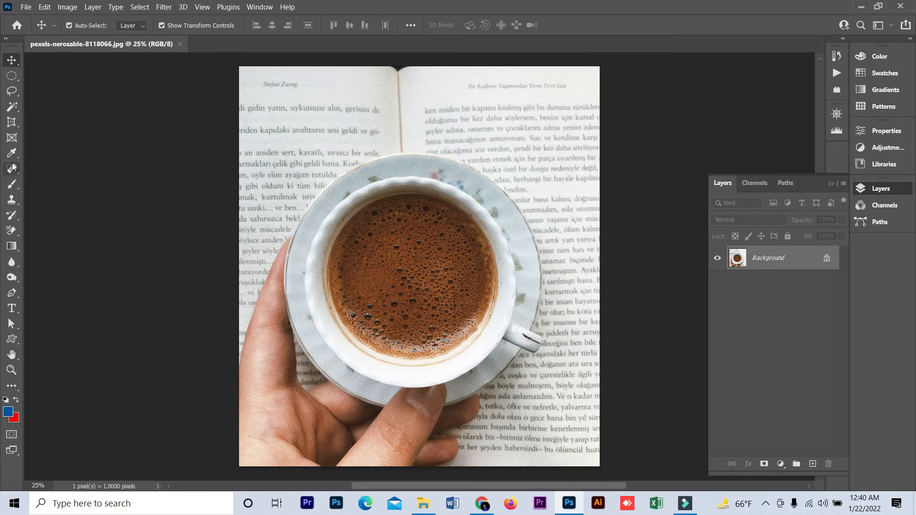
Draw an elliptical frame over the coffee in the cup and adjust its edges to fit the coffee's outline
{"action": "left_click", "coordinate": [12, 137]}
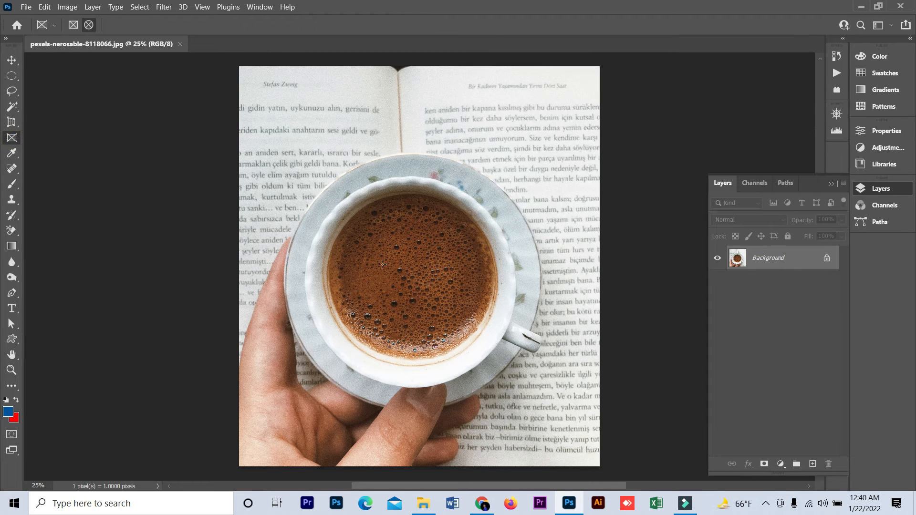
{"action": "left_click_drag", "start_coordinate": [329, 204], "coordinate": [498, 351]}
{"action": "left_click_drag", "start_coordinate": [413, 203], "coordinate": [412, 193]}
{"action": "left_click_drag", "start_coordinate": [414, 352], "coordinate": [414, 359]}
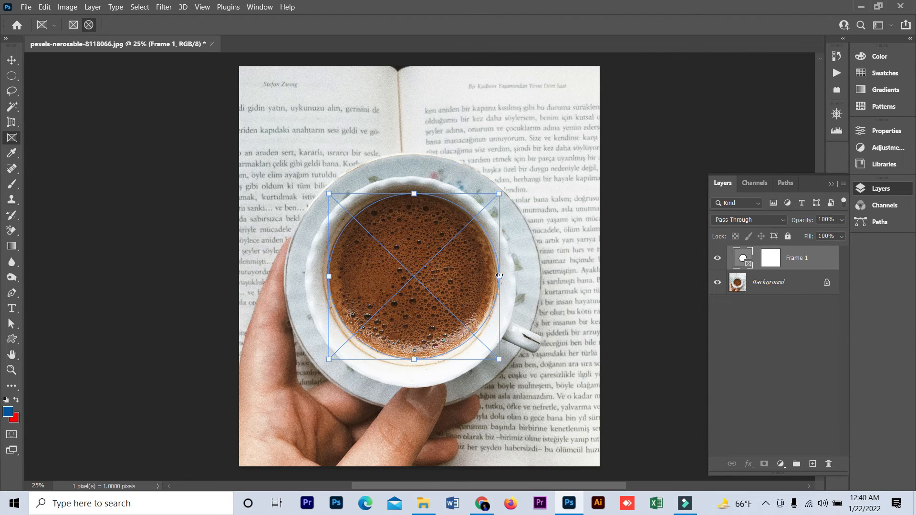
{"action": "left_click_drag", "start_coordinate": [499, 276], "coordinate": [494, 276]}
{"action": "left_click_drag", "start_coordinate": [412, 193], "coordinate": [413, 194]}
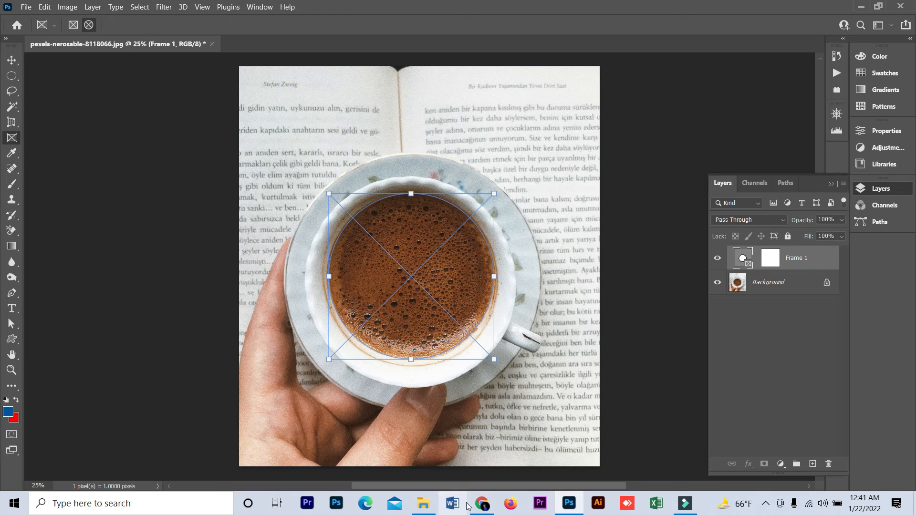
Place pexels-vlada-karpovich-7903139 from Downloads inside the elliptical frame over the coffee
{"action": "left_click", "coordinate": [422, 502]}
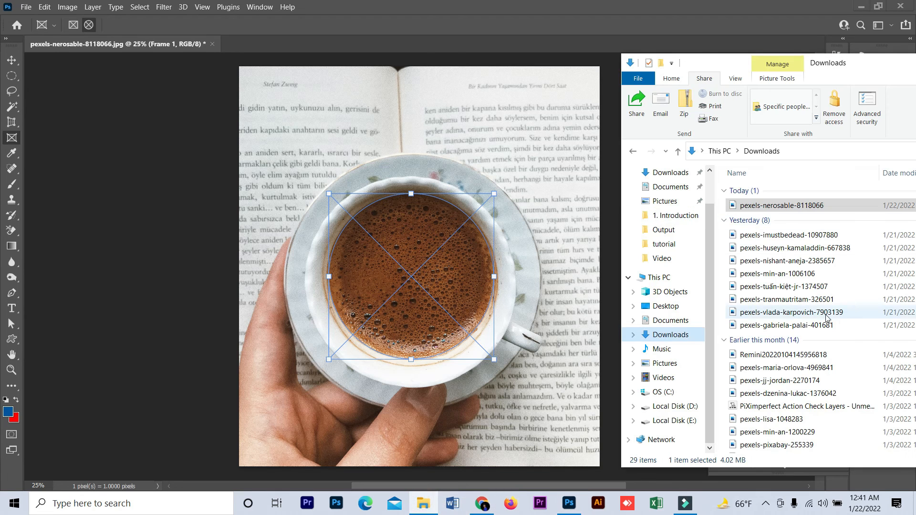
{"action": "left_click", "coordinate": [794, 312]}
{"action": "left_click_drag", "start_coordinate": [768, 307], "coordinate": [403, 222]}
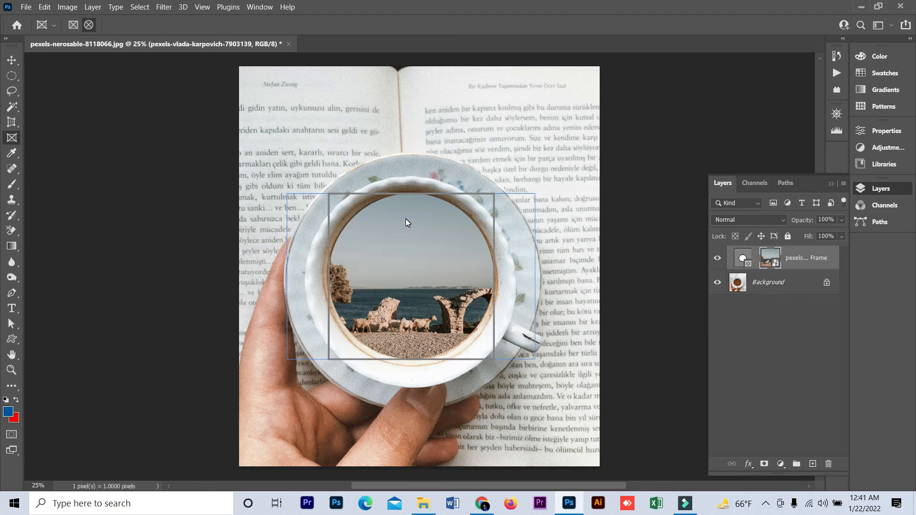
Reposition the seaside photo inside the cup's frame slightly to the left so it fills the circle, then deselect it
{"action": "left_click_drag", "start_coordinate": [412, 228], "coordinate": [411, 198]}
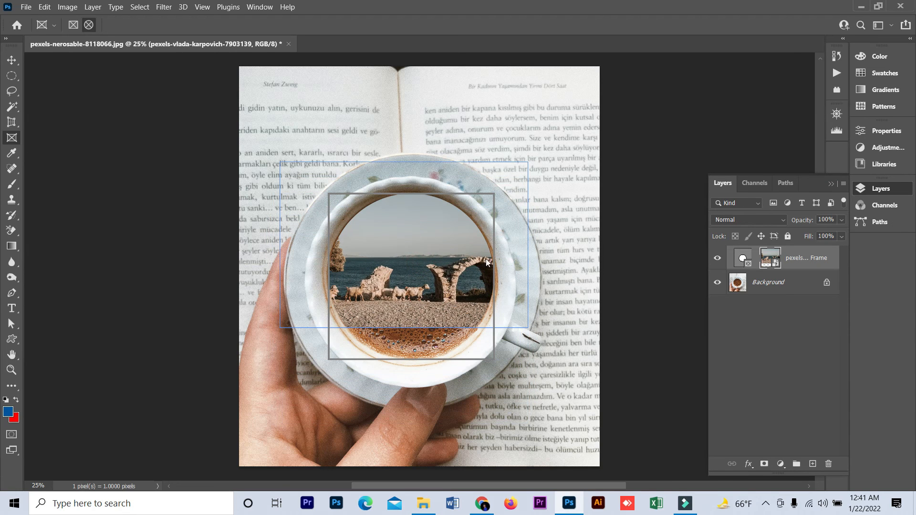
{"action": "left_click_drag", "start_coordinate": [440, 230], "coordinate": [431, 254]}
{"action": "left_click", "coordinate": [10, 109]}
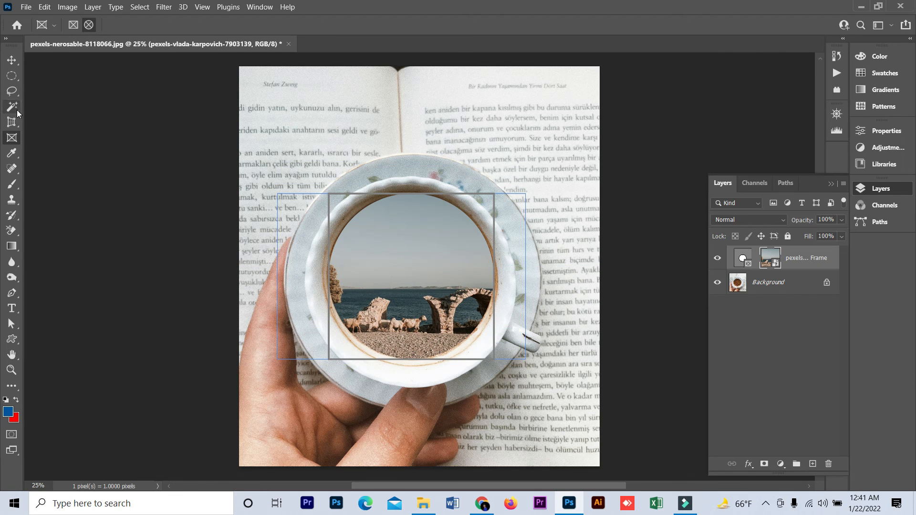
{"action": "left_click", "coordinate": [19, 62]}
{"action": "left_click", "coordinate": [624, 240]}
{"action": "left_click_drag", "start_coordinate": [467, 228], "coordinate": [433, 262]}
{"action": "left_click", "coordinate": [539, 175]}
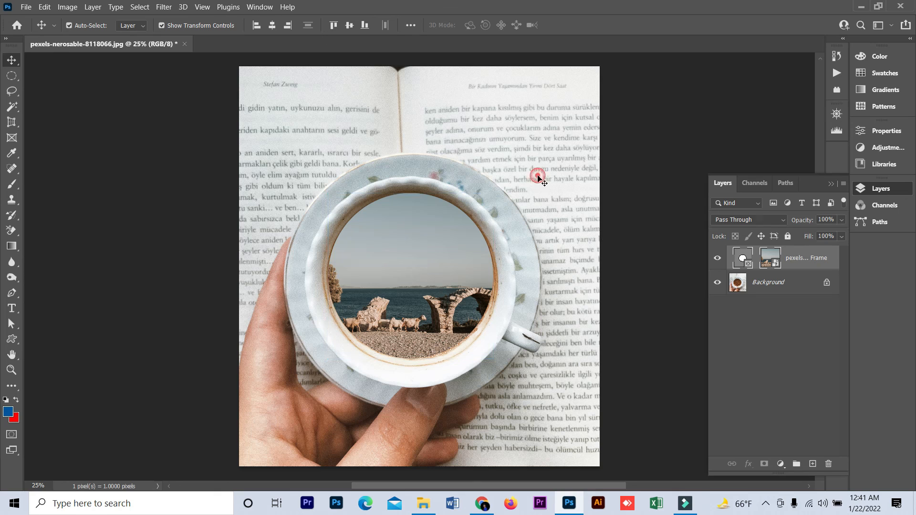